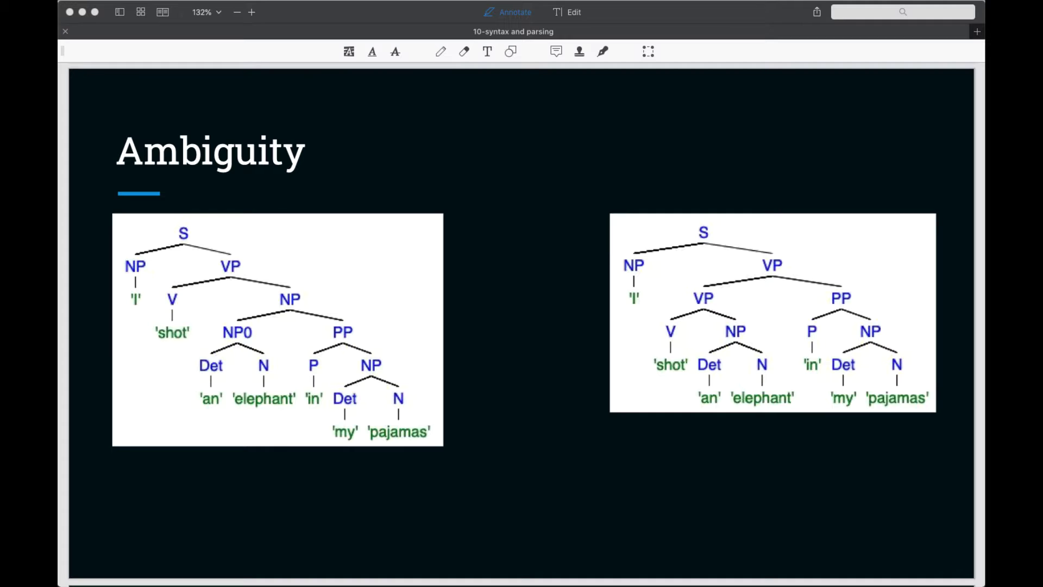
Step: Leave the Ambiguity slide for the Syntax Tree Generator showing 'We saw the man with the binoculars'
{"action": "key", "text": "super+Tab"}
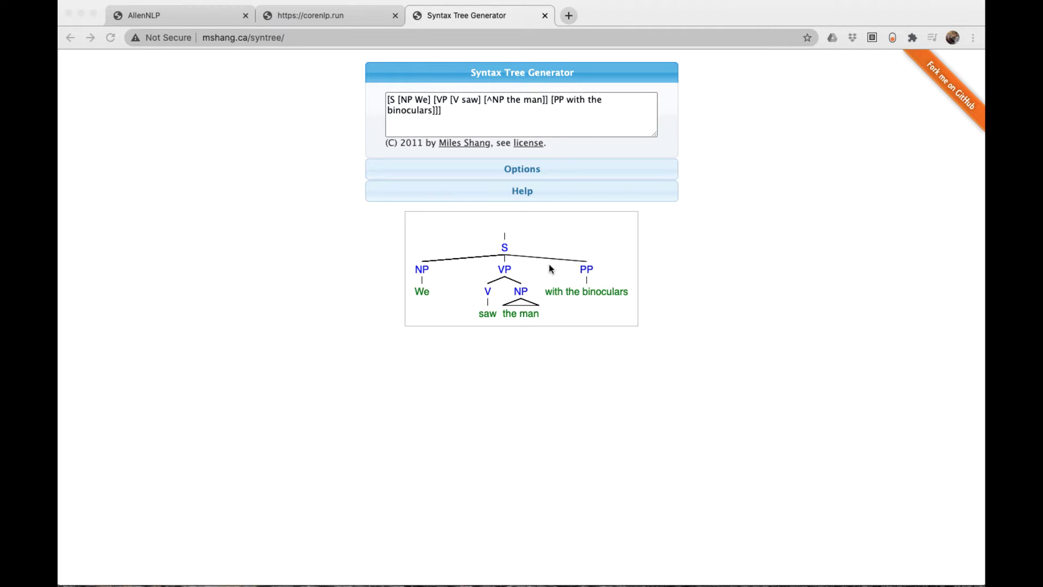
Step: Delete one closing bracket after 'the man' so 'with the binoculars' nests under the VP
{"action": "left_click", "coordinate": [552, 126]}
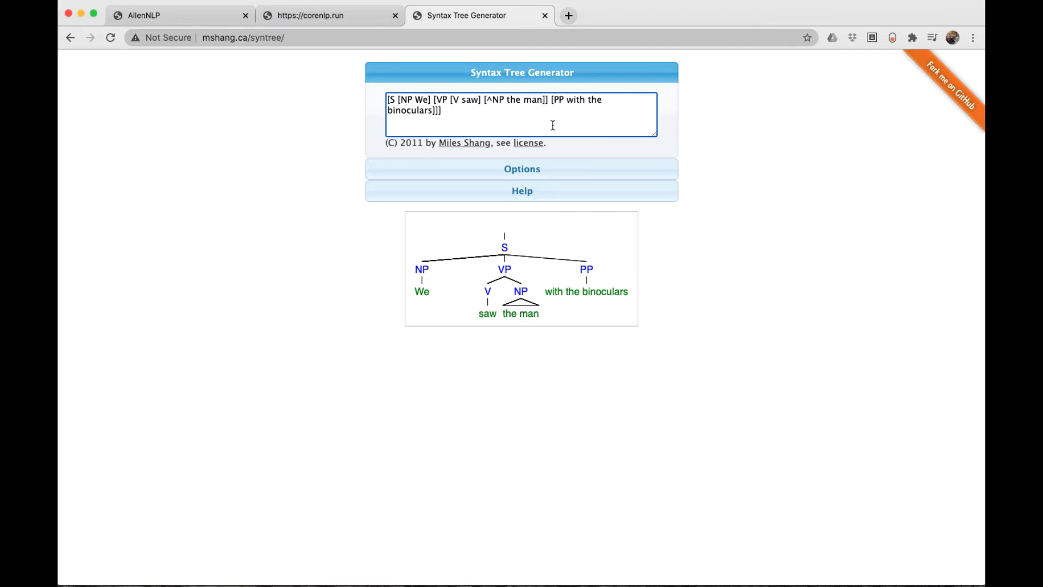
{"action": "left_click", "coordinate": [545, 100]}
{"action": "key", "text": "BackSpace"}
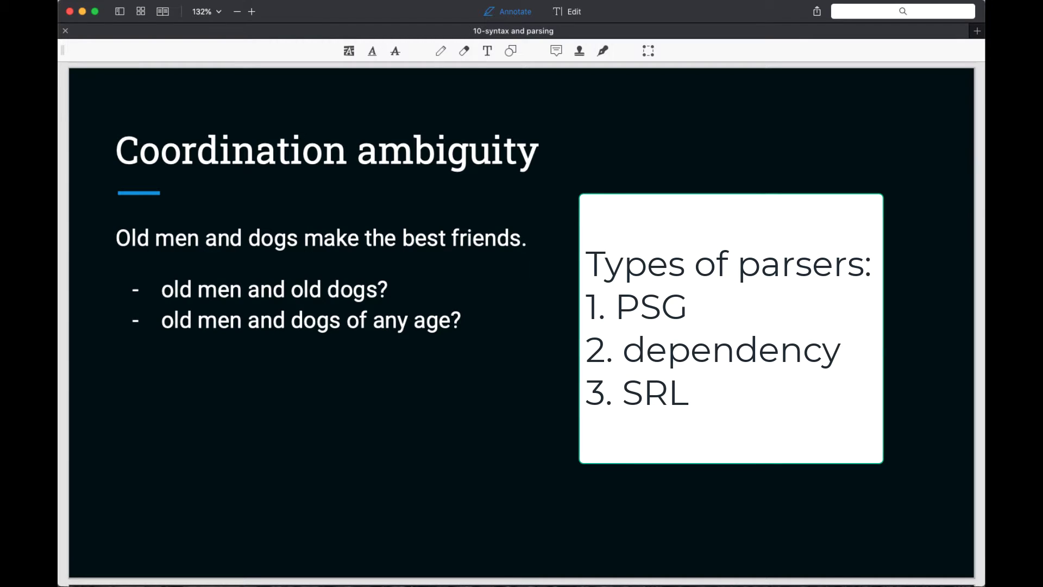
Step: Advance the slides to the Phrase Structure Grammar (PSG) parse slide
{"action": "key", "text": "Right"}
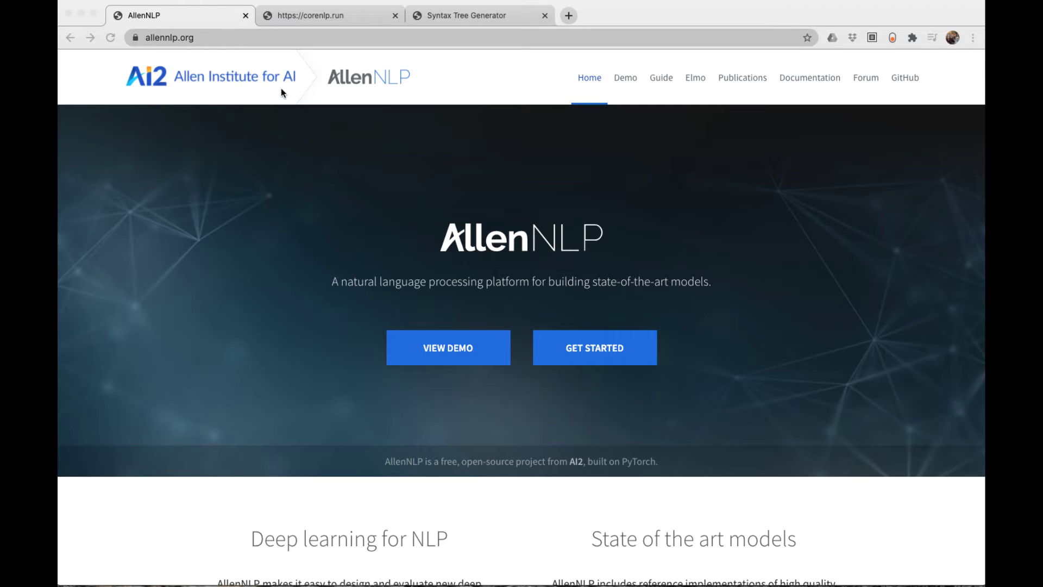
Step: Open AllenNLP's Constituency Parsing demo and parse 'The butler murdered John in the living room.'
{"action": "left_click", "coordinate": [474, 352]}
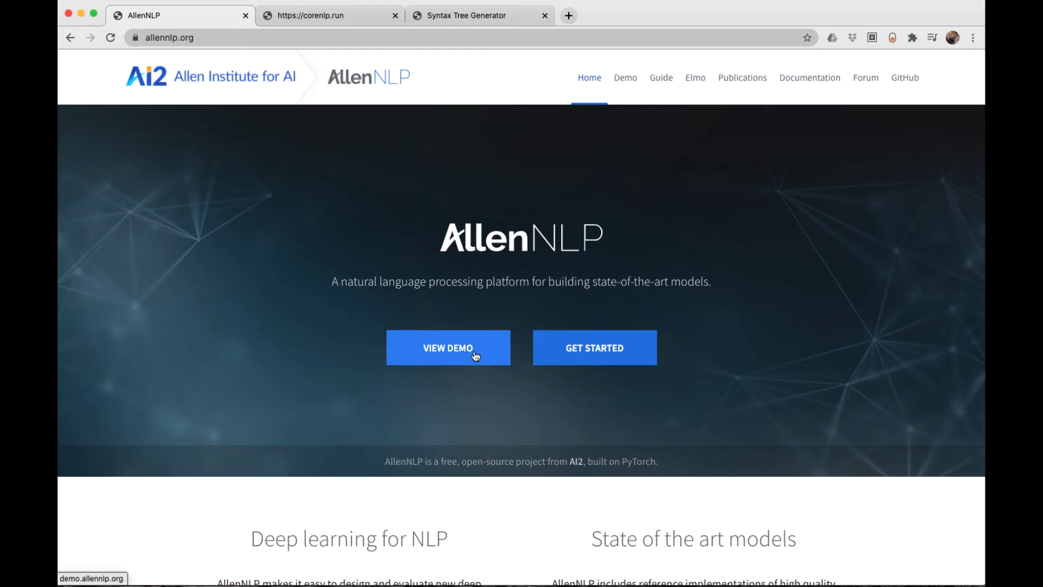
{"action": "left_click", "coordinate": [474, 354]}
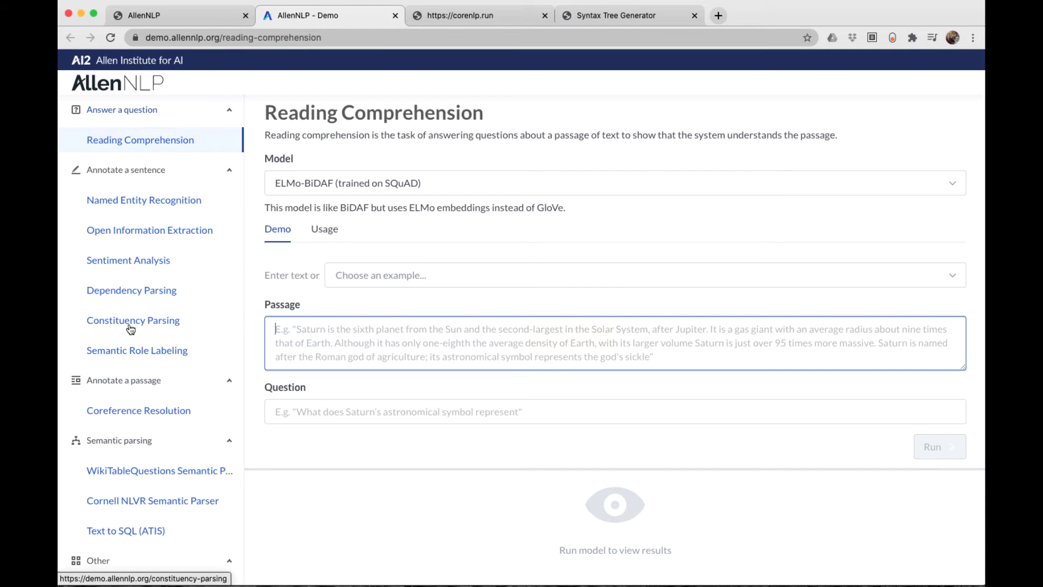
{"action": "left_click", "coordinate": [130, 326]}
{"action": "type", "text": "The butler murdered John in the living room."}
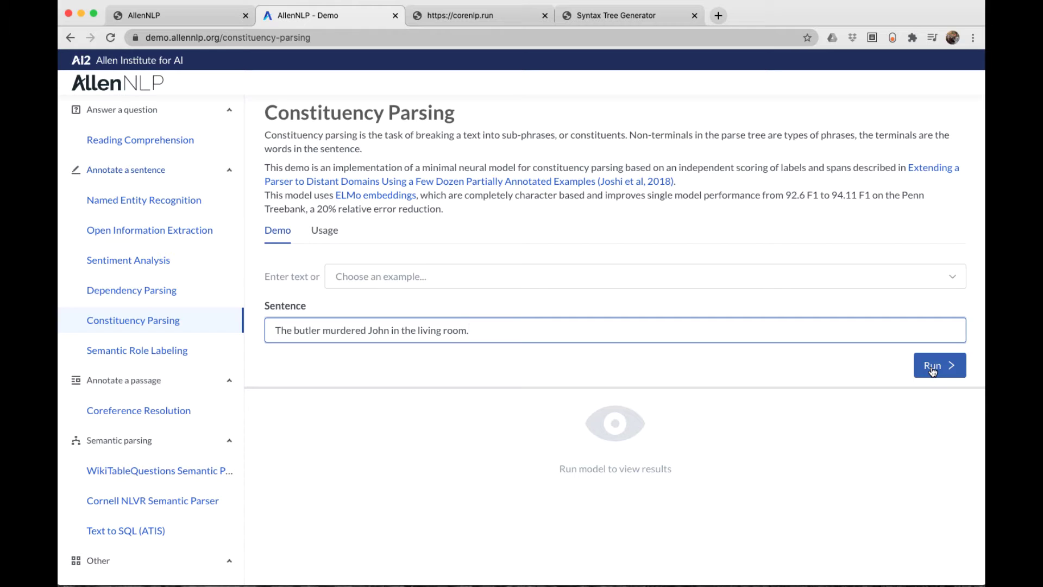
{"action": "left_click", "coordinate": [932, 367]}
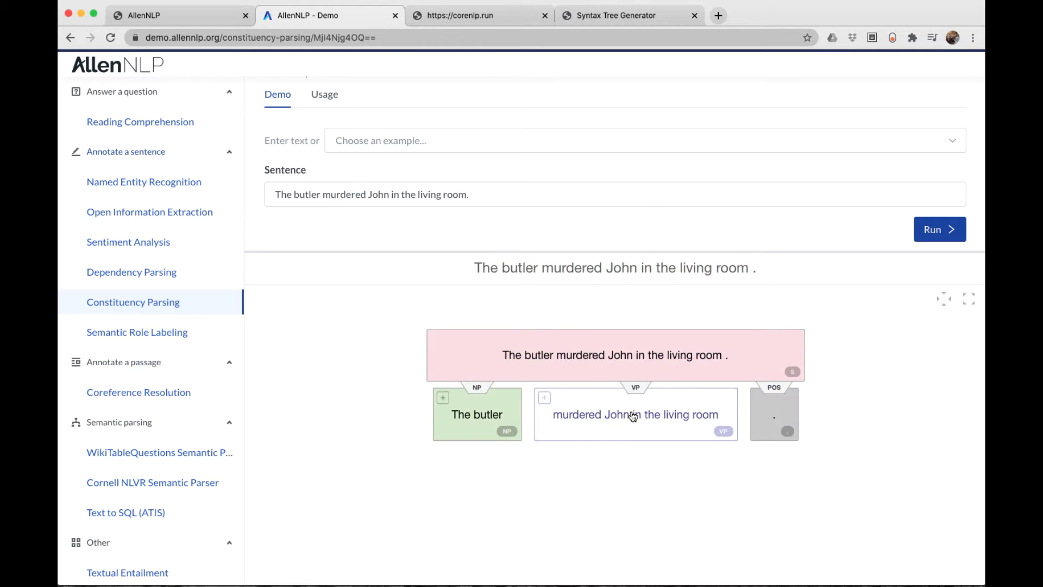
Step: Expand the VP, John NP, PP and 'the living room' NP down to individual words
{"action": "left_click", "coordinate": [442, 399]}
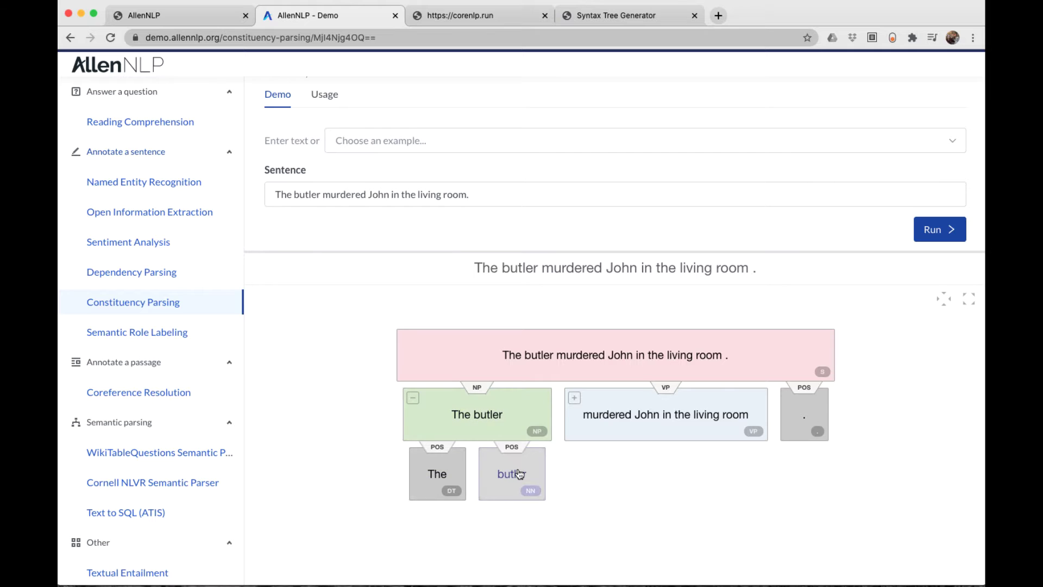
{"action": "left_click", "coordinate": [412, 400]}
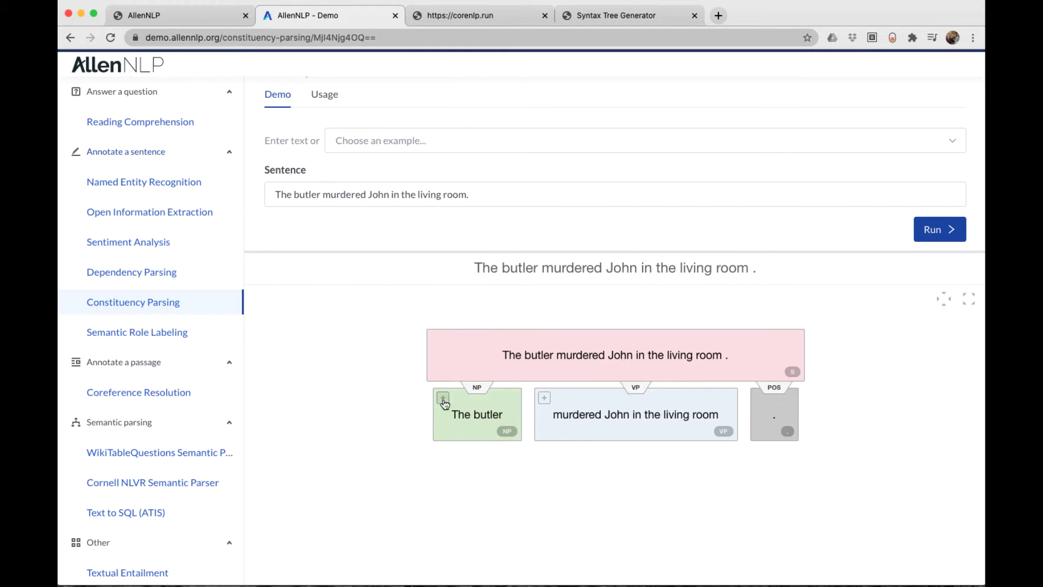
{"action": "left_click", "coordinate": [544, 401]}
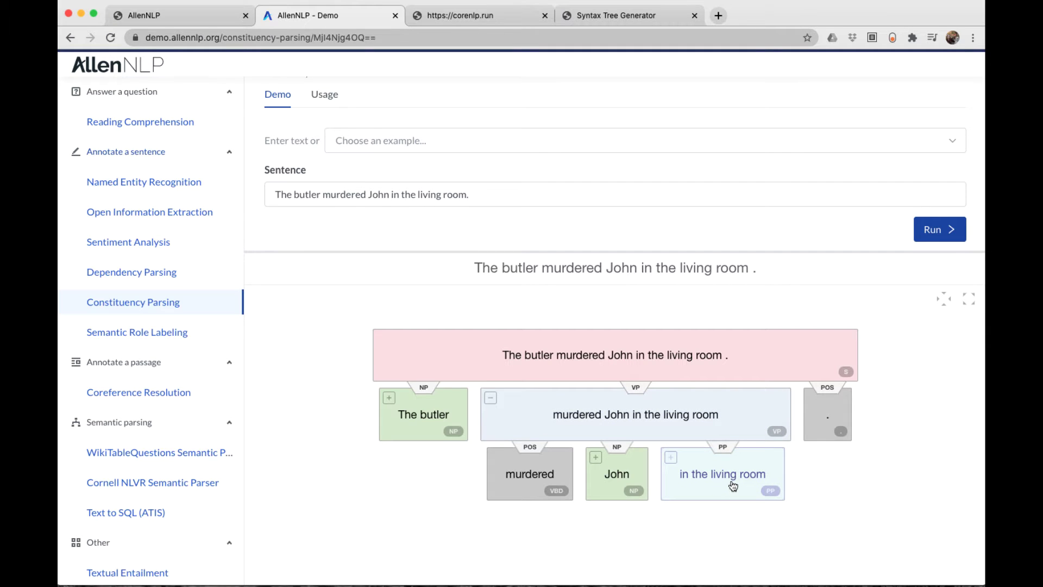
{"action": "left_click", "coordinate": [622, 451]}
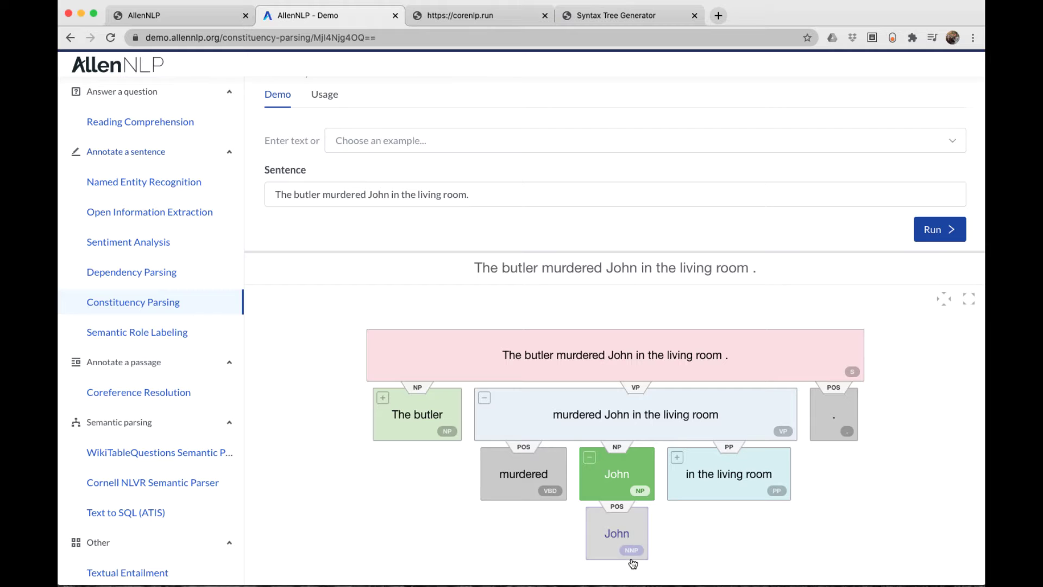
{"action": "left_click", "coordinate": [730, 452]}
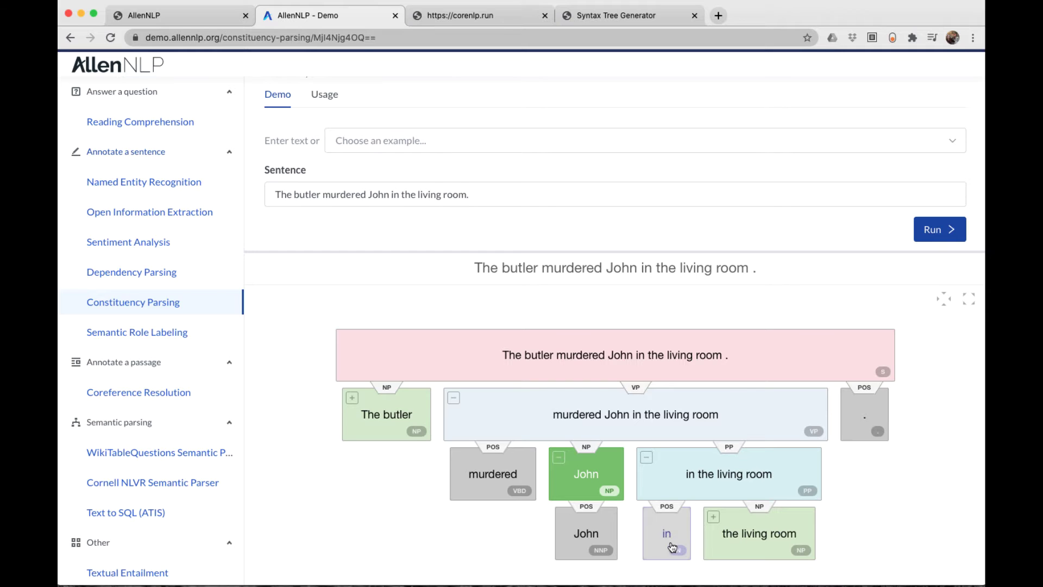
{"action": "left_click", "coordinate": [714, 517]}
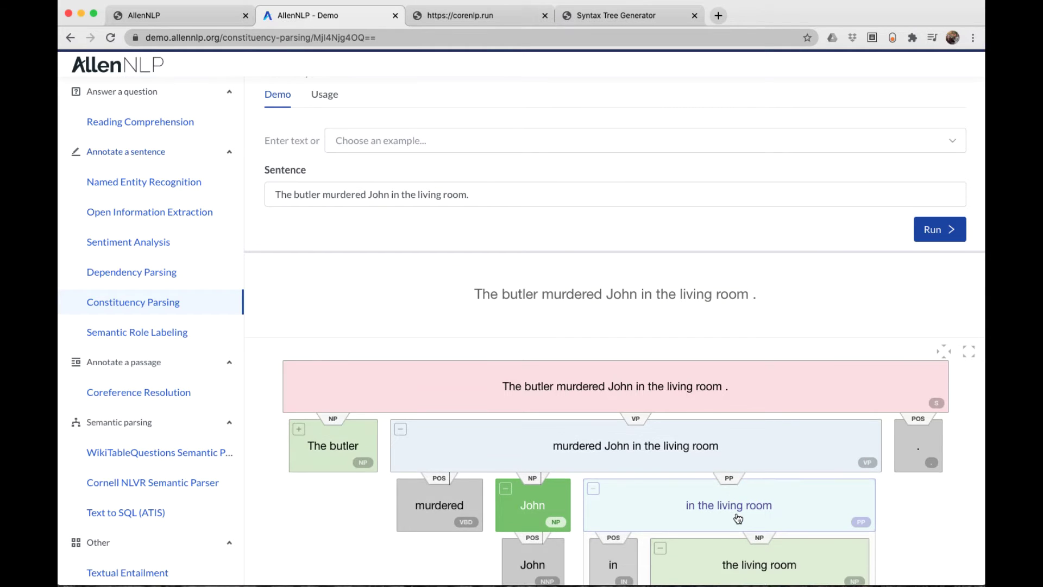
{"action": "scroll", "coordinate": [765, 520], "scroll_direction": "down", "scroll_amount": 3}
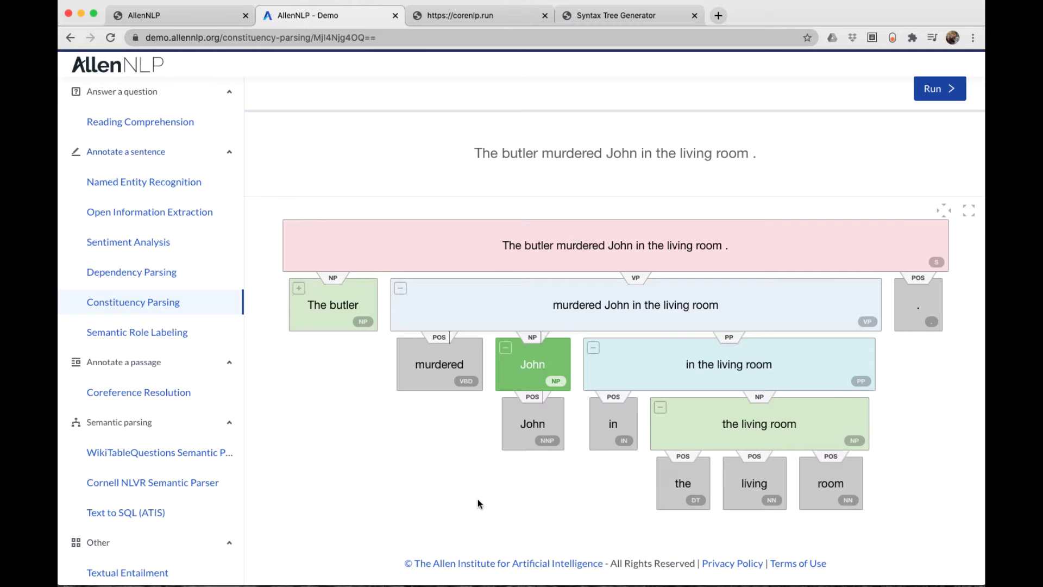
Step: Parse the sentence extended with 'because he was angry about his wages'
{"action": "scroll", "coordinate": [478, 499], "scroll_direction": "up", "scroll_amount": 3}
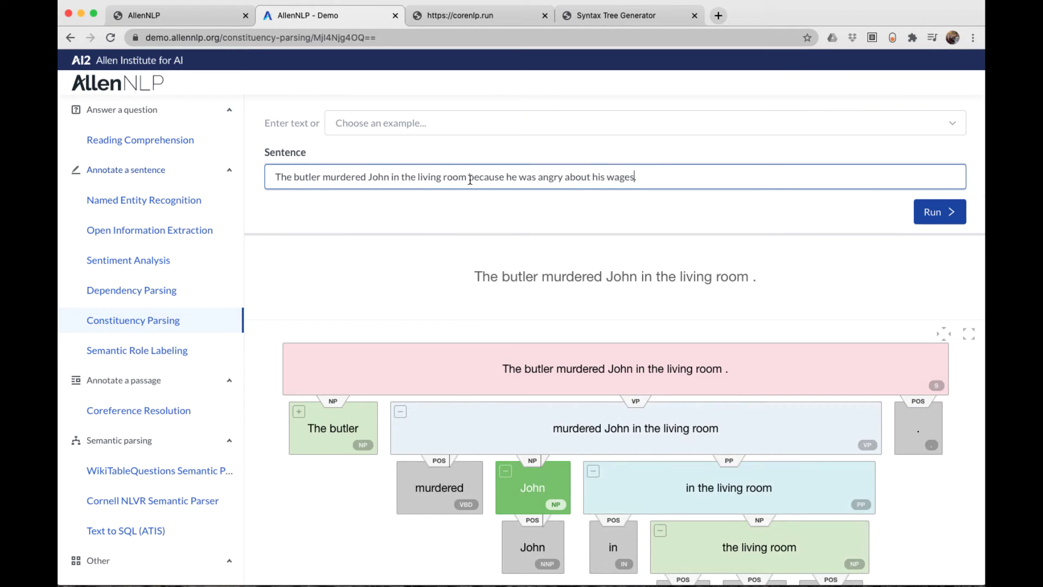
{"action": "left_click_drag", "start_coordinate": [468, 182], "coordinate": [637, 183]}
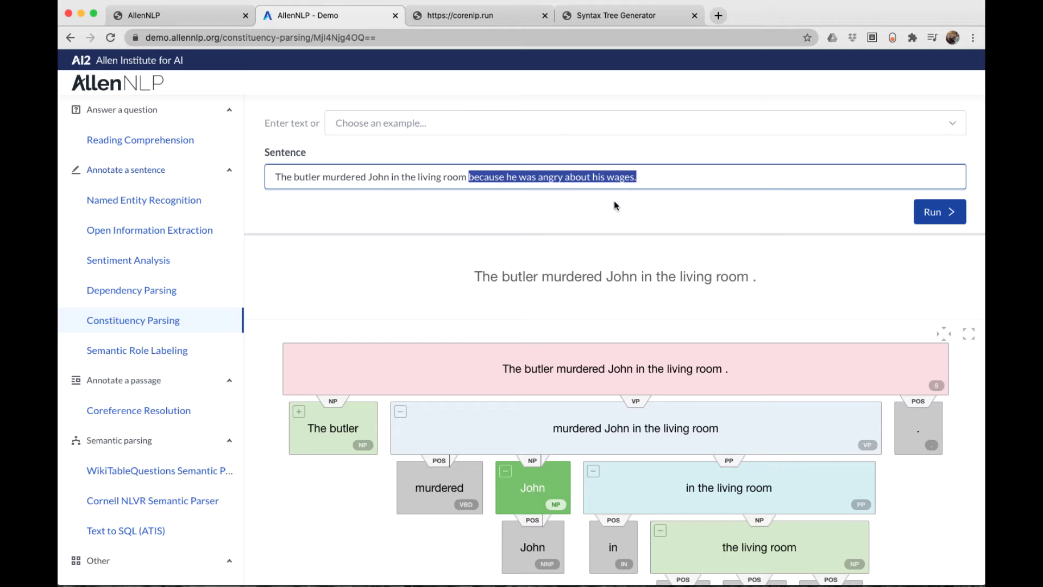
{"action": "left_click", "coordinate": [935, 213]}
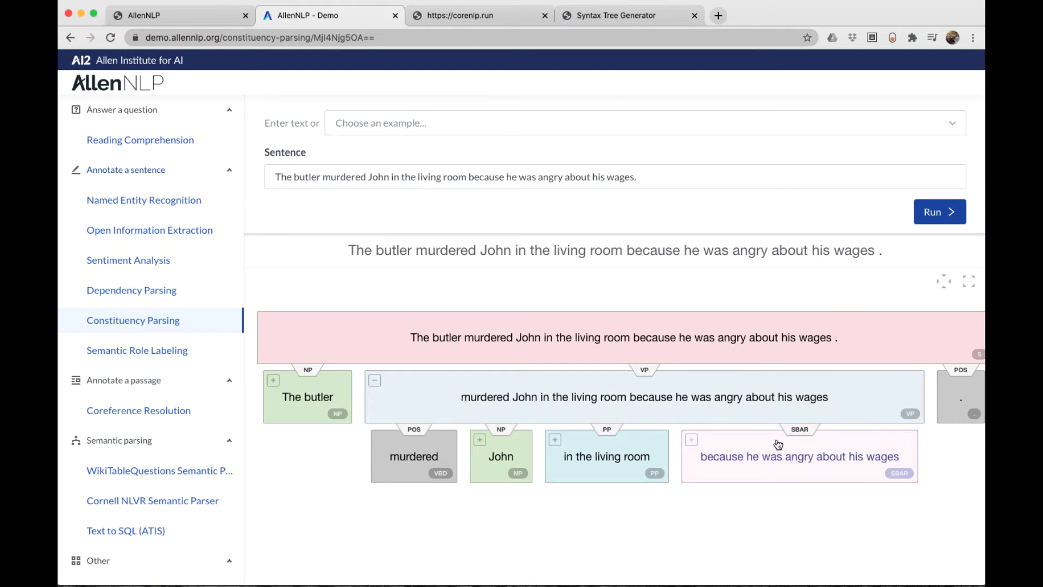
Step: Expand the SBAR clause, then in Dependency Parsing expand 'his boss' and 'The butler'
{"action": "left_click", "coordinate": [692, 439]}
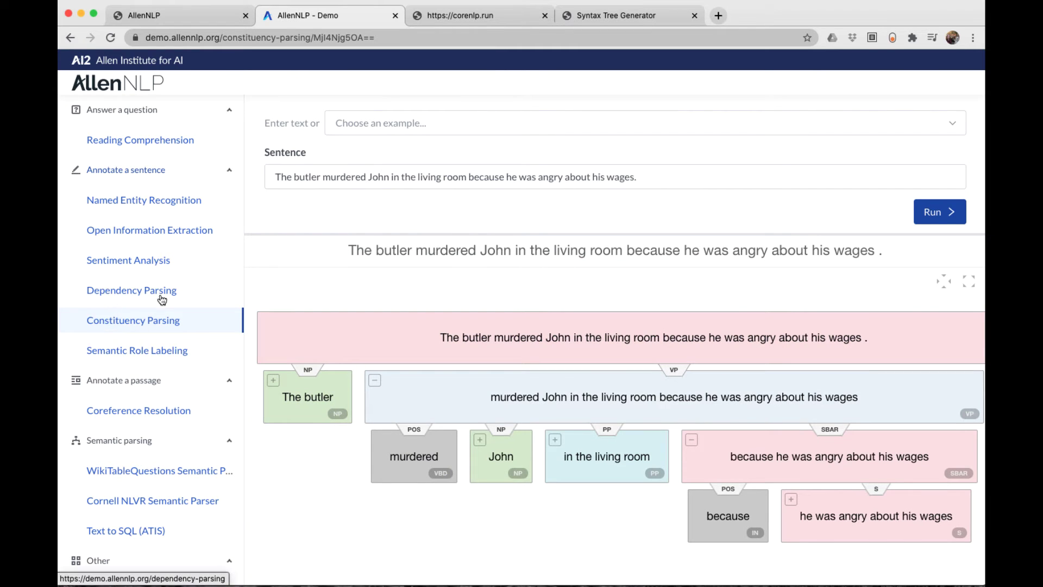
{"action": "left_click", "coordinate": [134, 291]}
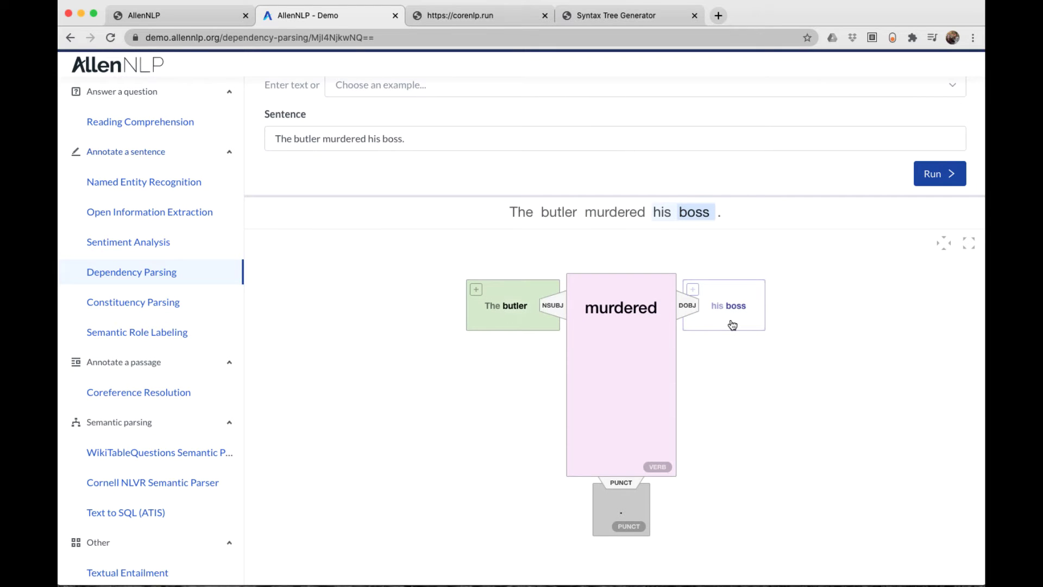
{"action": "left_click", "coordinate": [693, 289]}
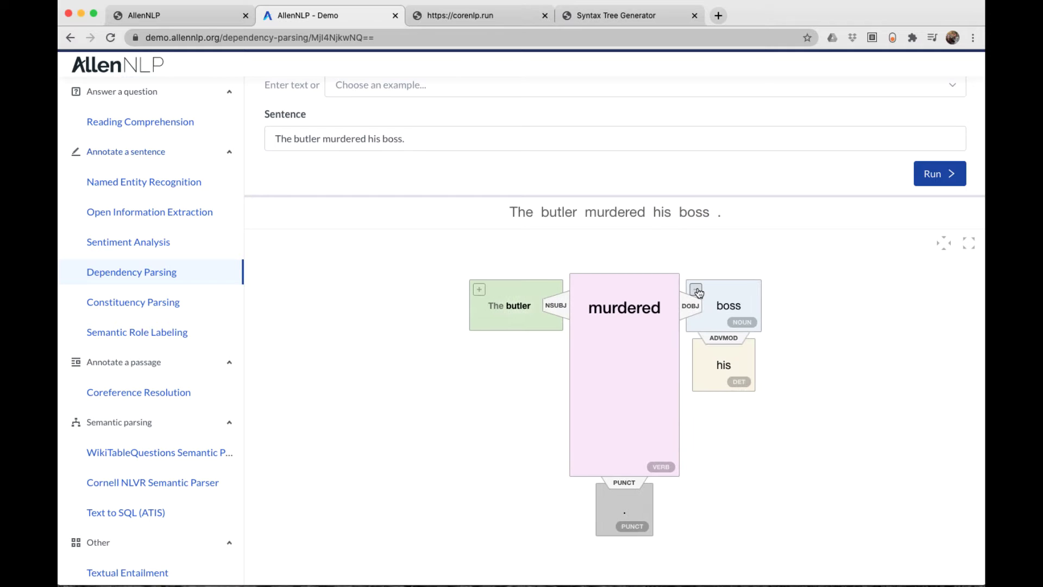
{"action": "left_click", "coordinate": [477, 288]}
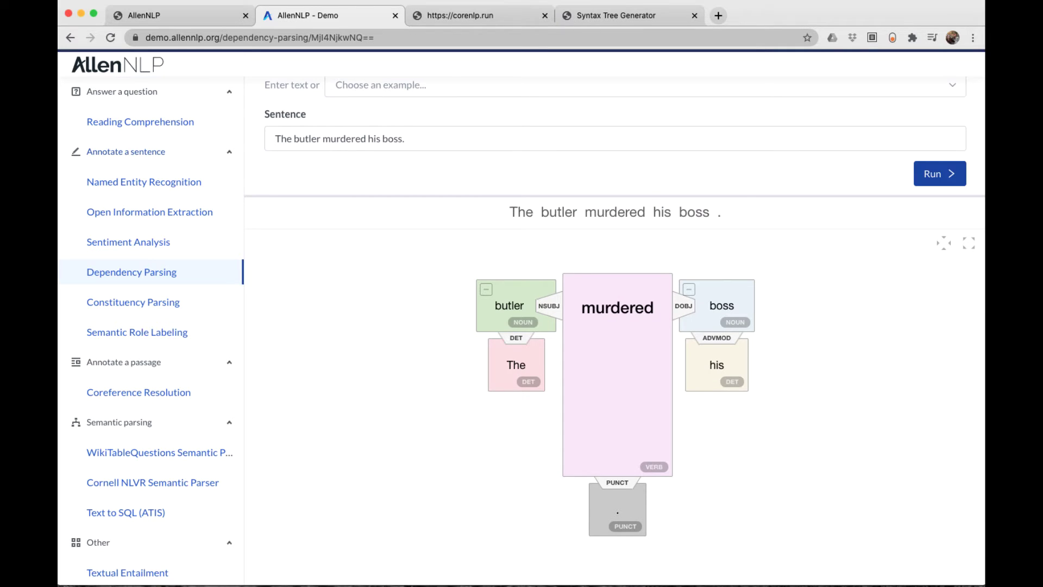
Step: Collapse the phrases, then re-expand them so 'his' and 'The' appear as child nodes
{"action": "left_click", "coordinate": [503, 319]}
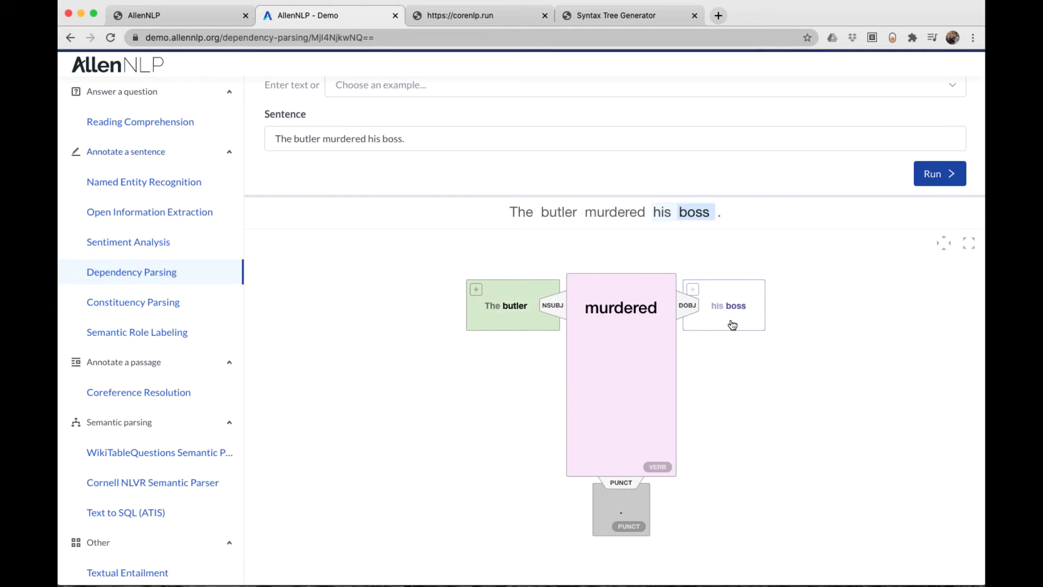
{"action": "left_click", "coordinate": [698, 292]}
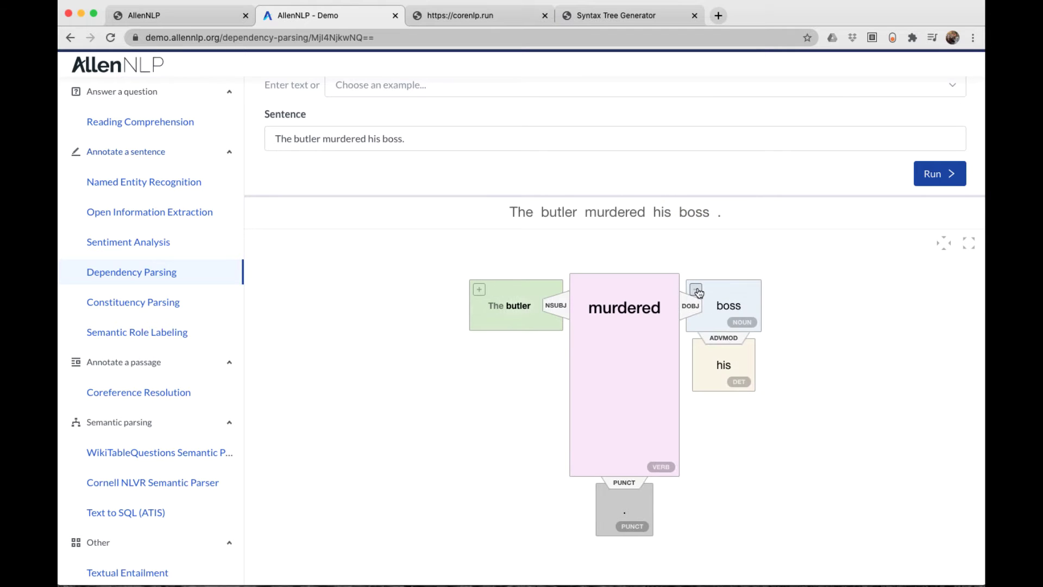
{"action": "left_click", "coordinate": [477, 288]}
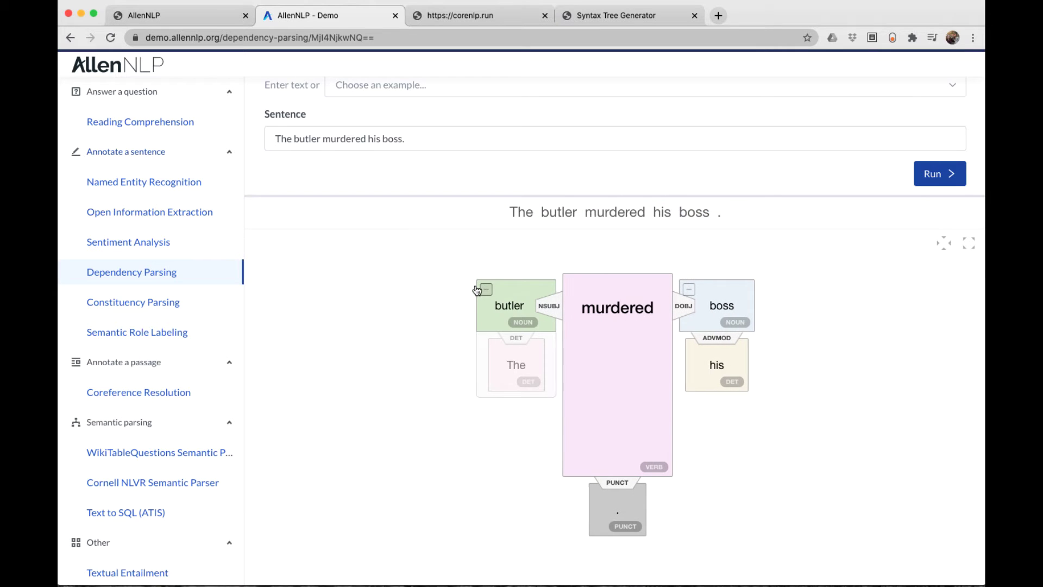
Step: Switch to the Stanford CoreNLP parse results in the corenlp.run tab
{"action": "key", "text": "ctrl+Tab"}
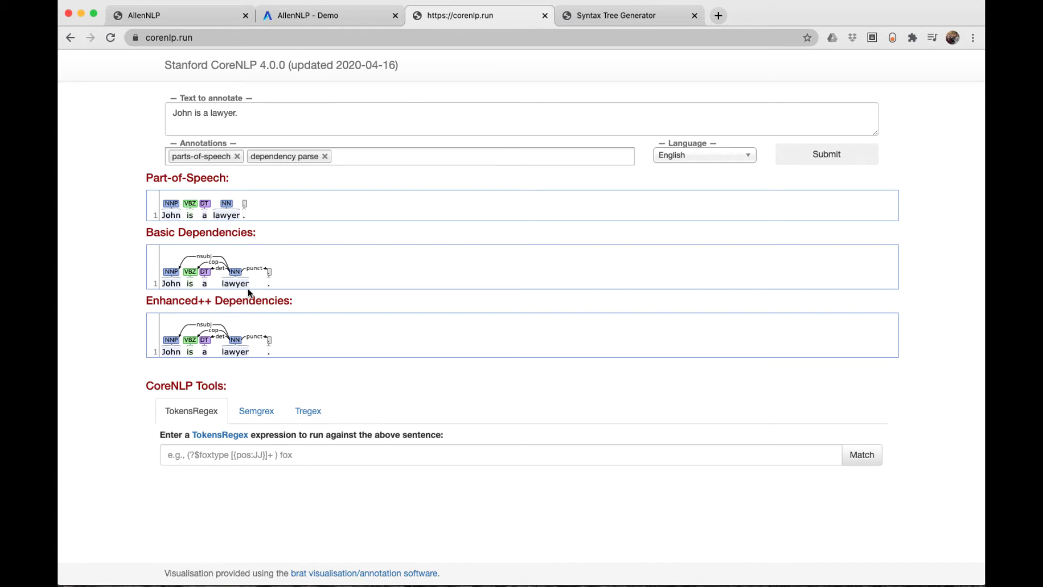
Step: Switch to PDF Expert's 'main' document listing the Stanford dependency relations
{"action": "key", "text": "super+Tab"}
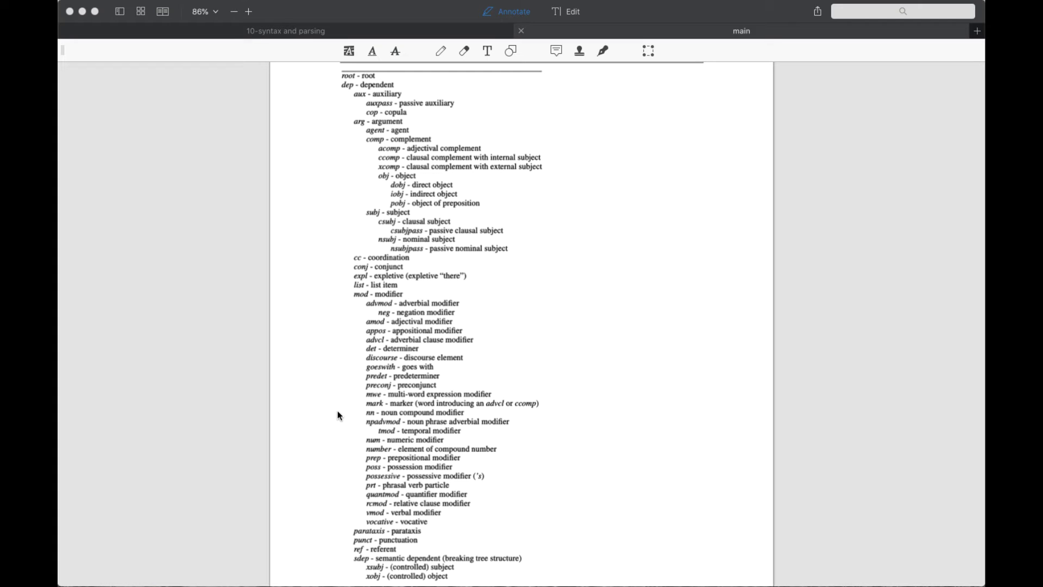
Step: Close the 'main' dependency-relations document, returning to the '10-syntax and parsing' slides
{"action": "key", "text": "super+w"}
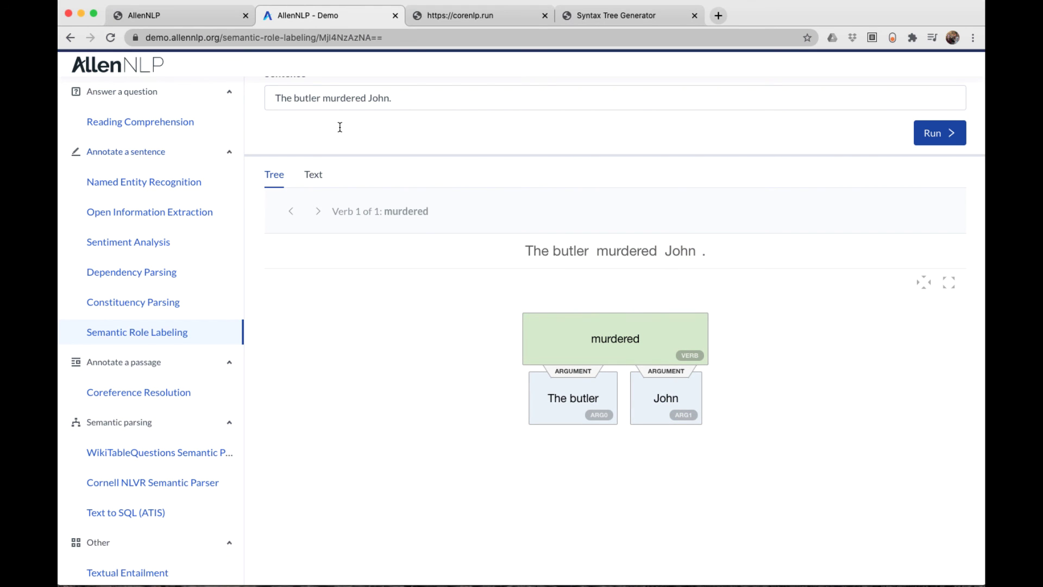
Step: Replace the analysed sentence with its passive version, 'John was murdered by the butler.'
{"action": "left_click", "coordinate": [390, 97]}
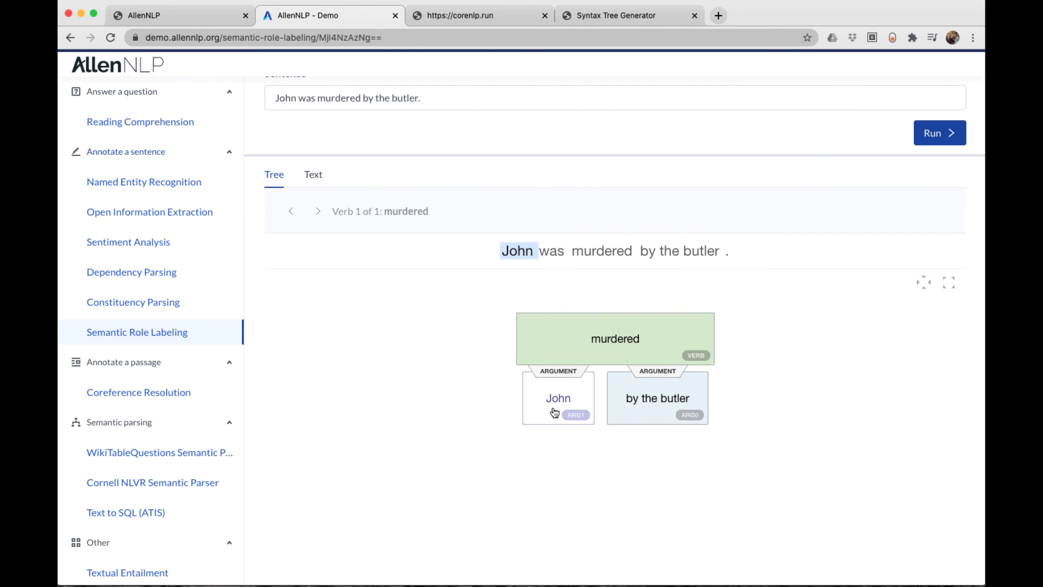